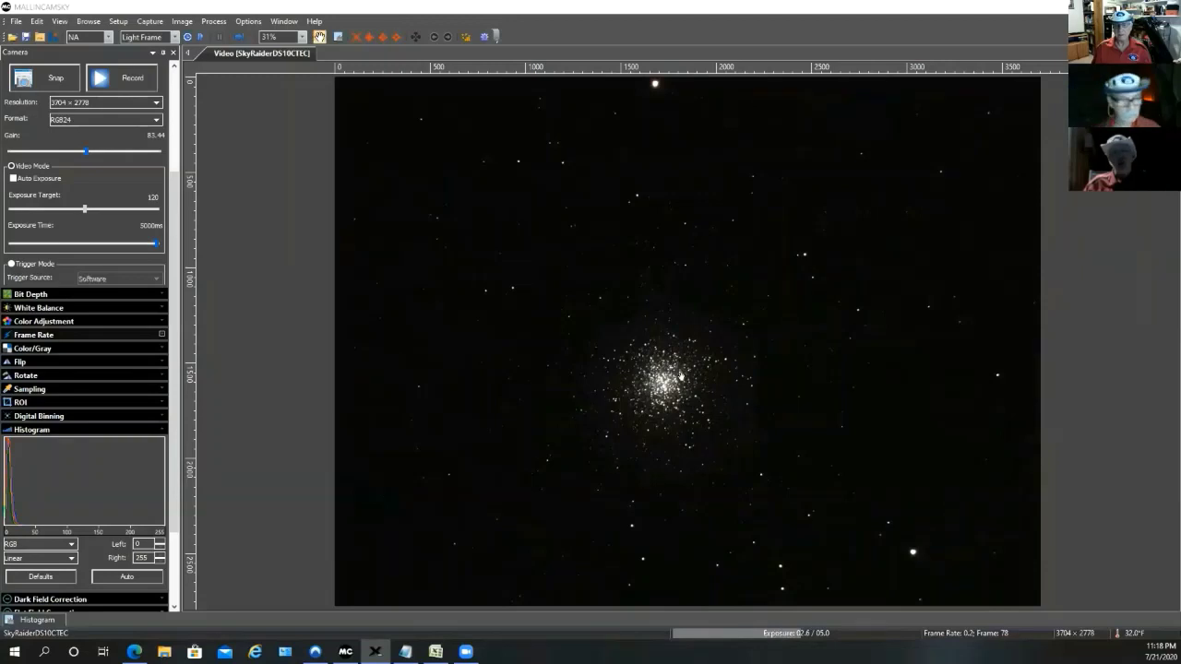
Zoom into the globular cluster's dense core at 60%, then switch to the other program in the taskbar.
{"action": "scroll", "coordinate": [680, 379], "scroll_direction": "up", "scroll_amount": 3}
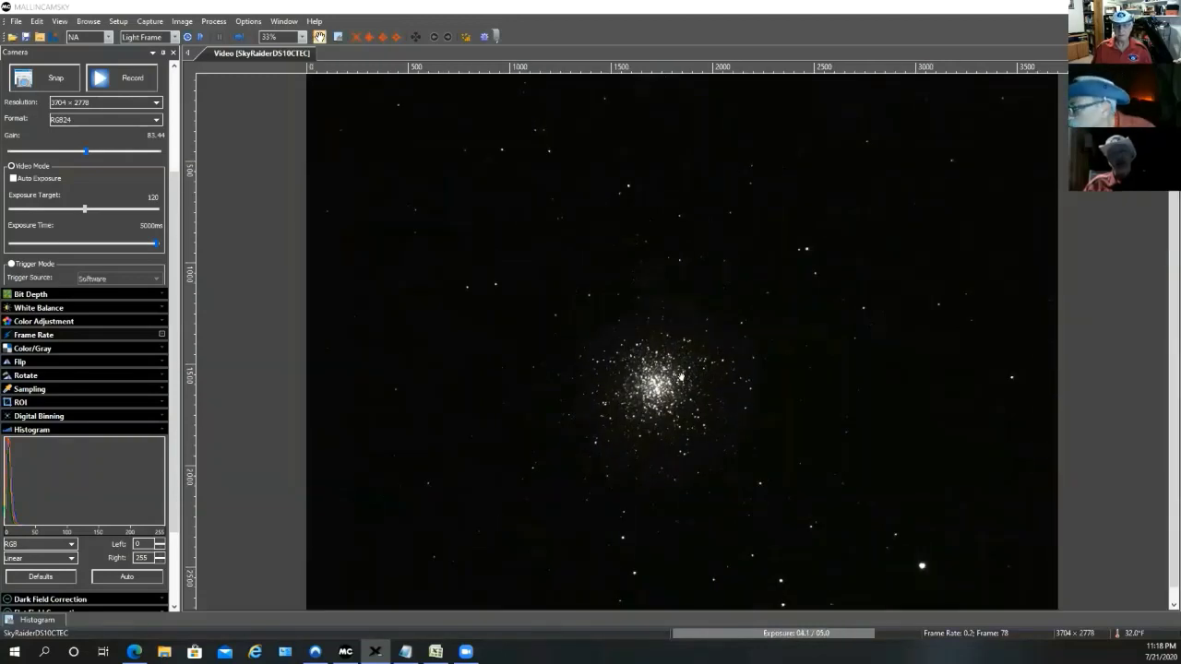
{"action": "scroll", "coordinate": [706, 415], "scroll_direction": "up", "scroll_amount": 1}
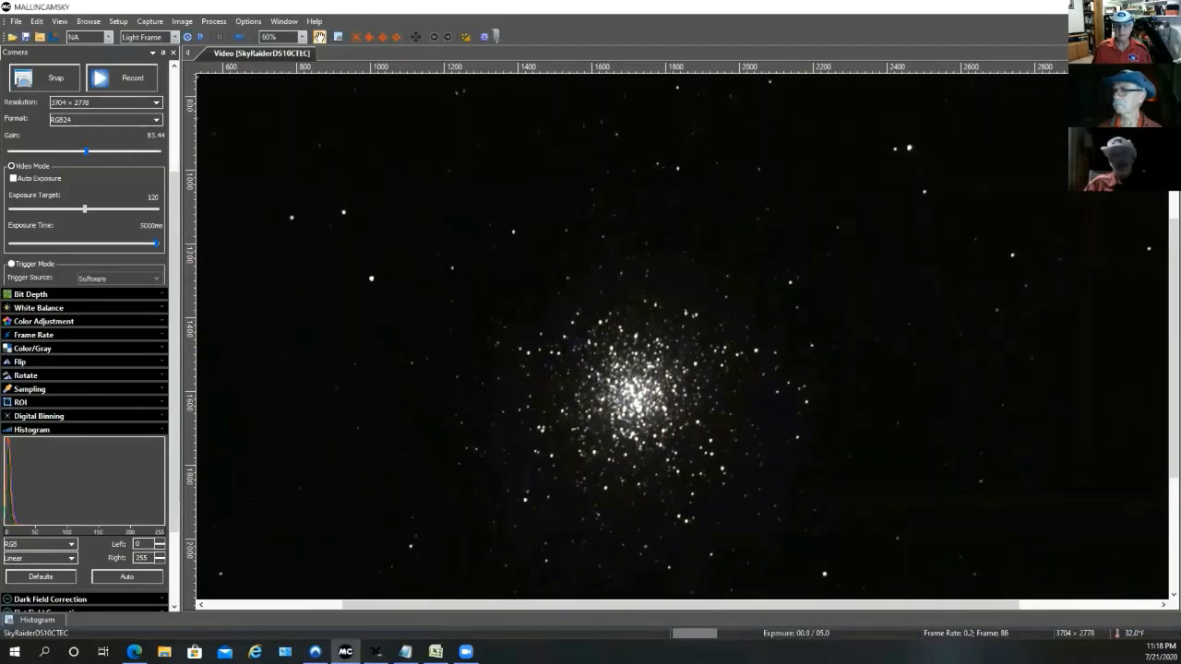
{"action": "scroll", "coordinate": [682, 323], "scroll_direction": "down", "scroll_amount": 1}
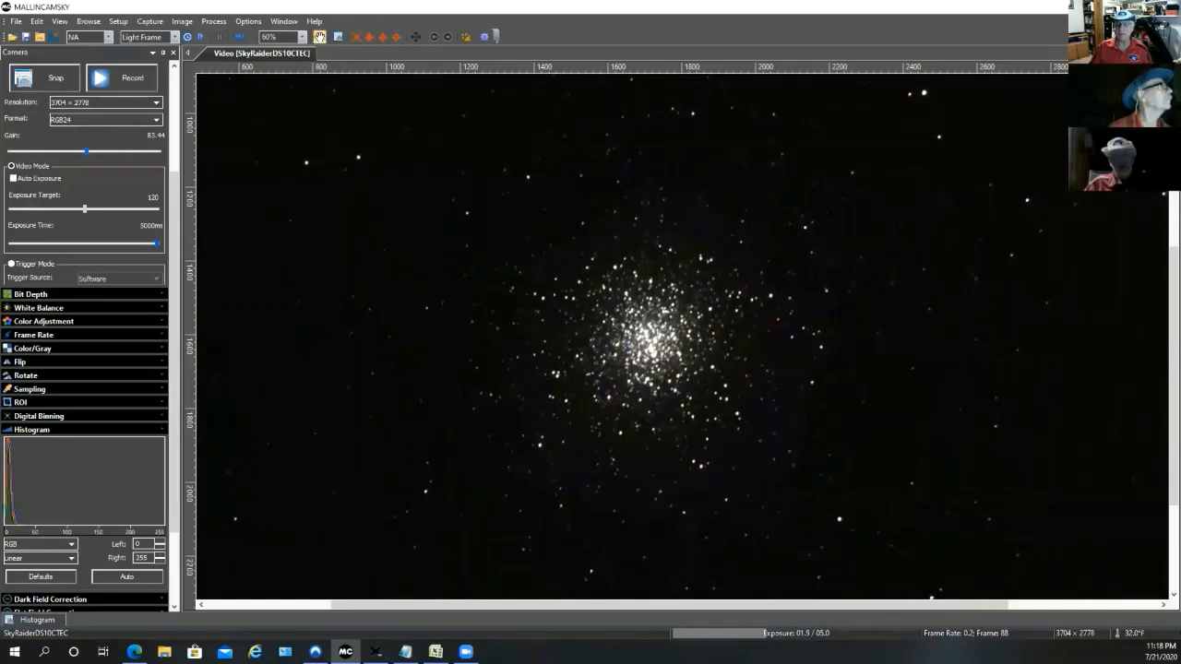
{"action": "left_click", "coordinate": [375, 651]}
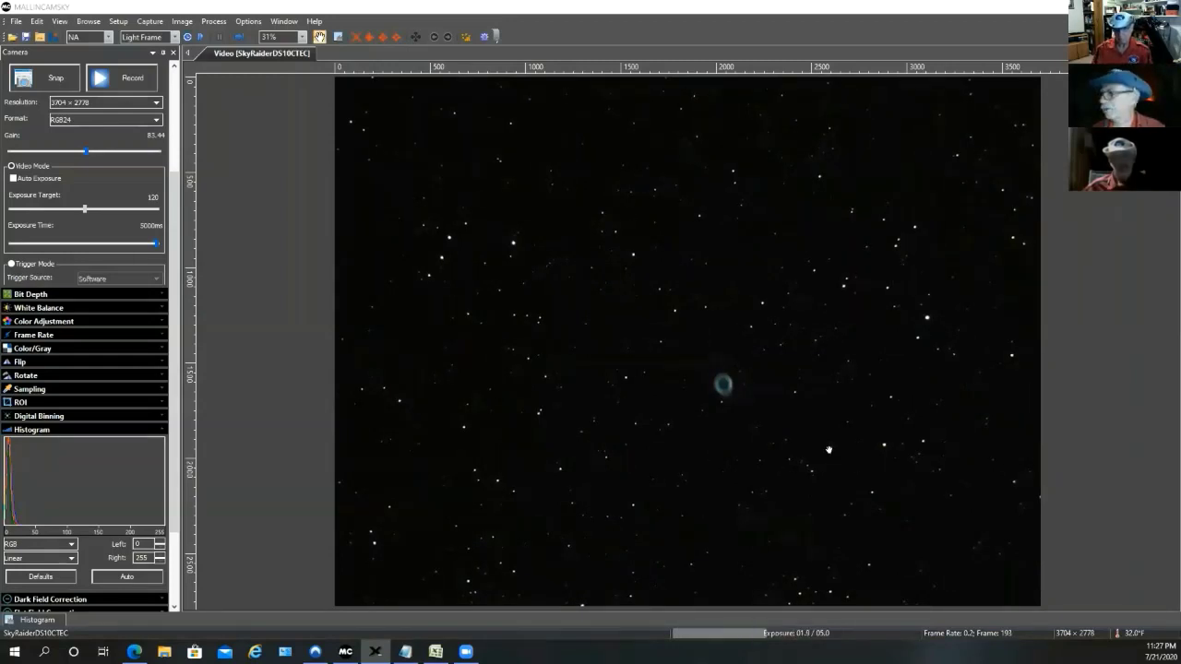
Zoom the Ring Nebula to 150% and drag it to the centre of the view.
{"action": "scroll", "coordinate": [833, 455], "scroll_direction": "up", "scroll_amount": 4}
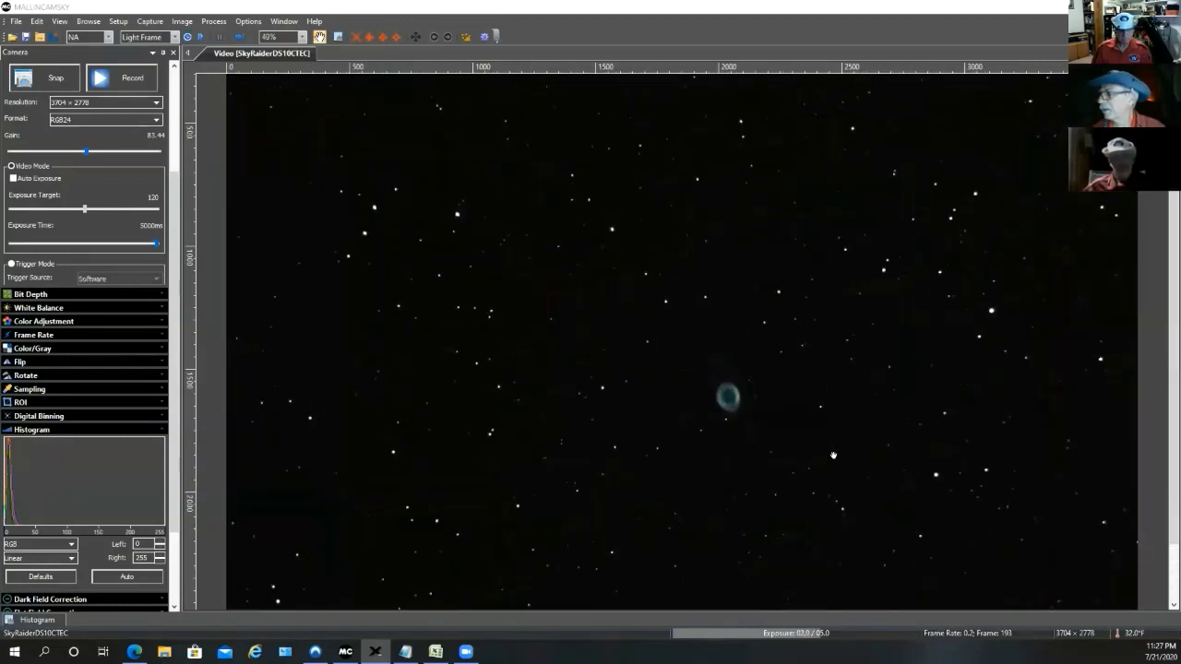
{"action": "left_click_drag", "start_coordinate": [878, 448], "coordinate": [788, 394]}
{"action": "scroll", "coordinate": [788, 394], "scroll_direction": "up", "scroll_amount": 2}
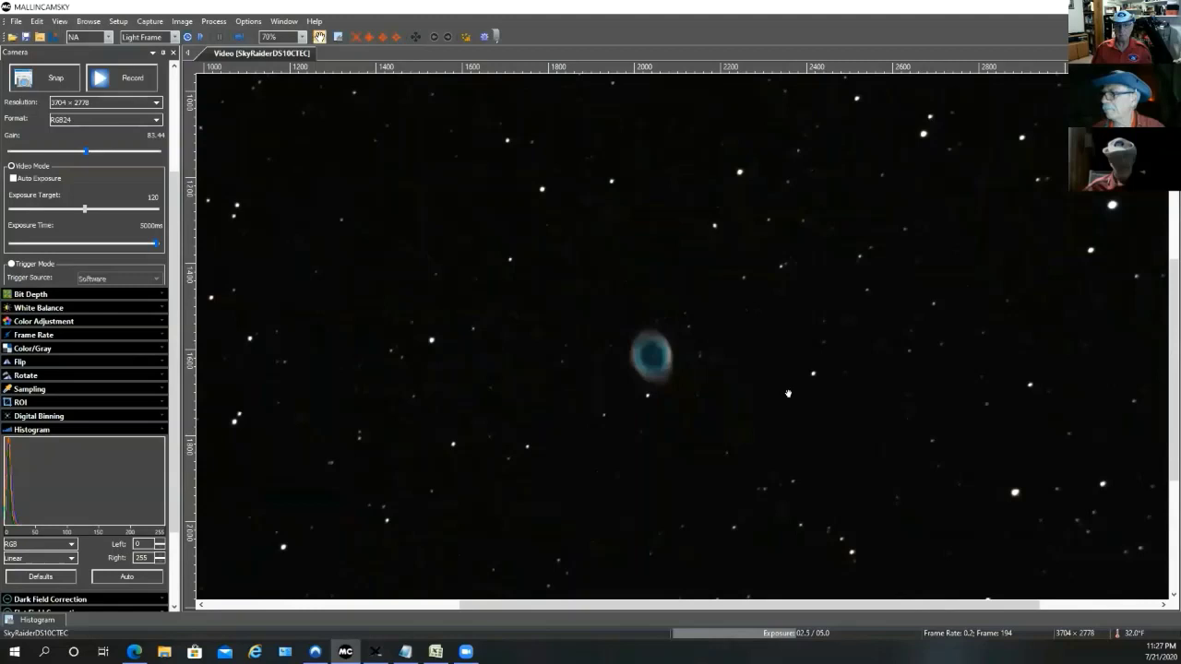
{"action": "scroll", "coordinate": [788, 394], "scroll_direction": "up", "scroll_amount": 3}
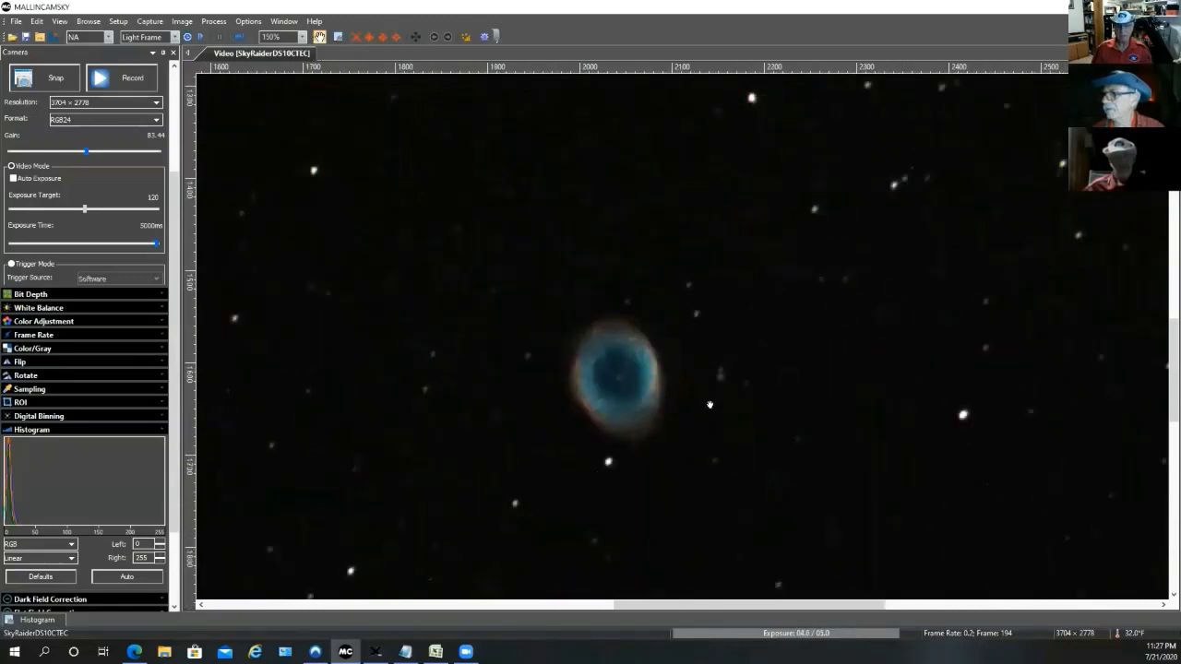
{"action": "left_click_drag", "start_coordinate": [769, 397], "coordinate": [831, 390]}
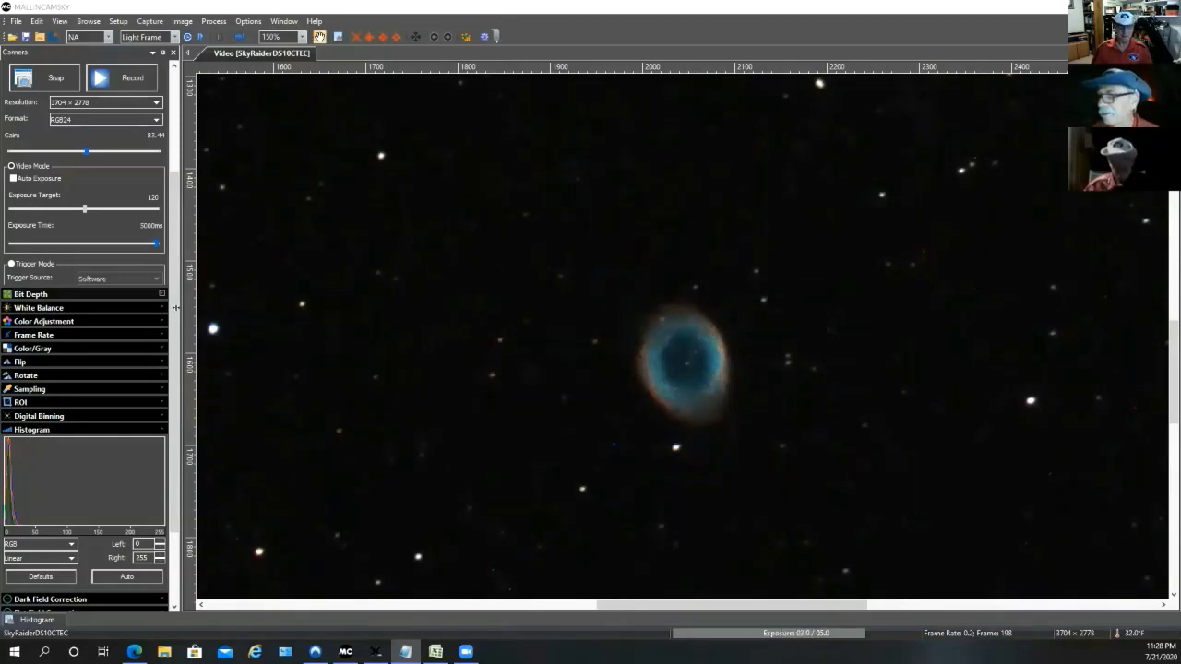
Scroll down the Camera panel and expand the Live Stack settings.
{"action": "scroll", "coordinate": [142, 457], "scroll_direction": "down", "scroll_amount": 2}
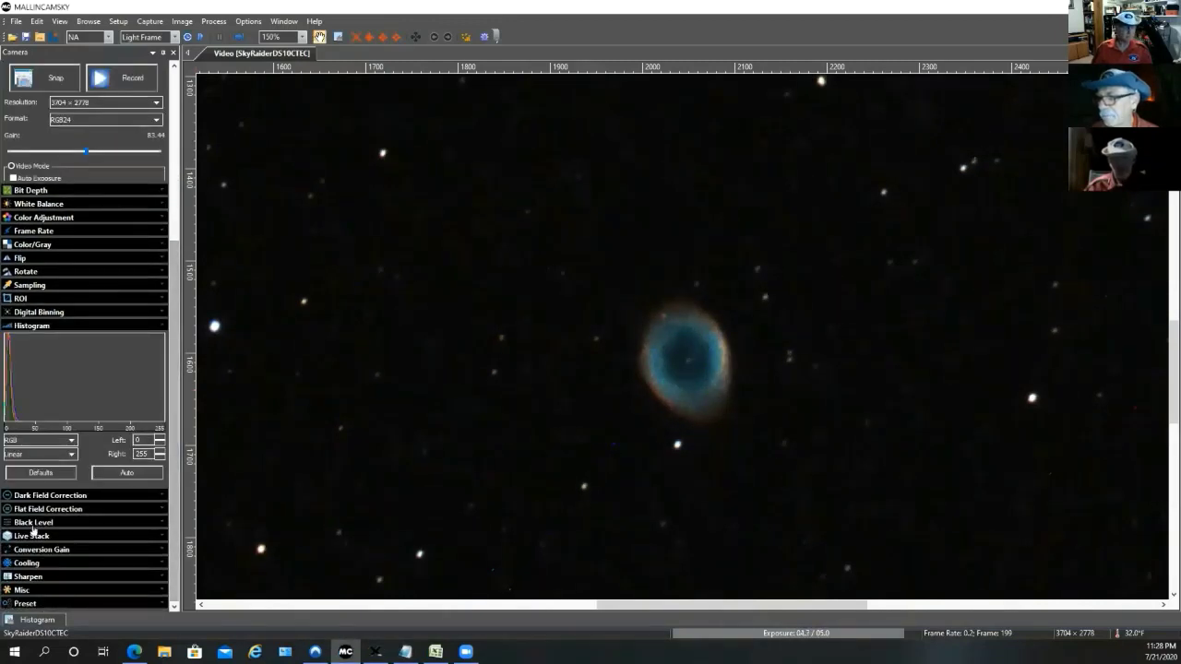
{"action": "left_click", "coordinate": [34, 535]}
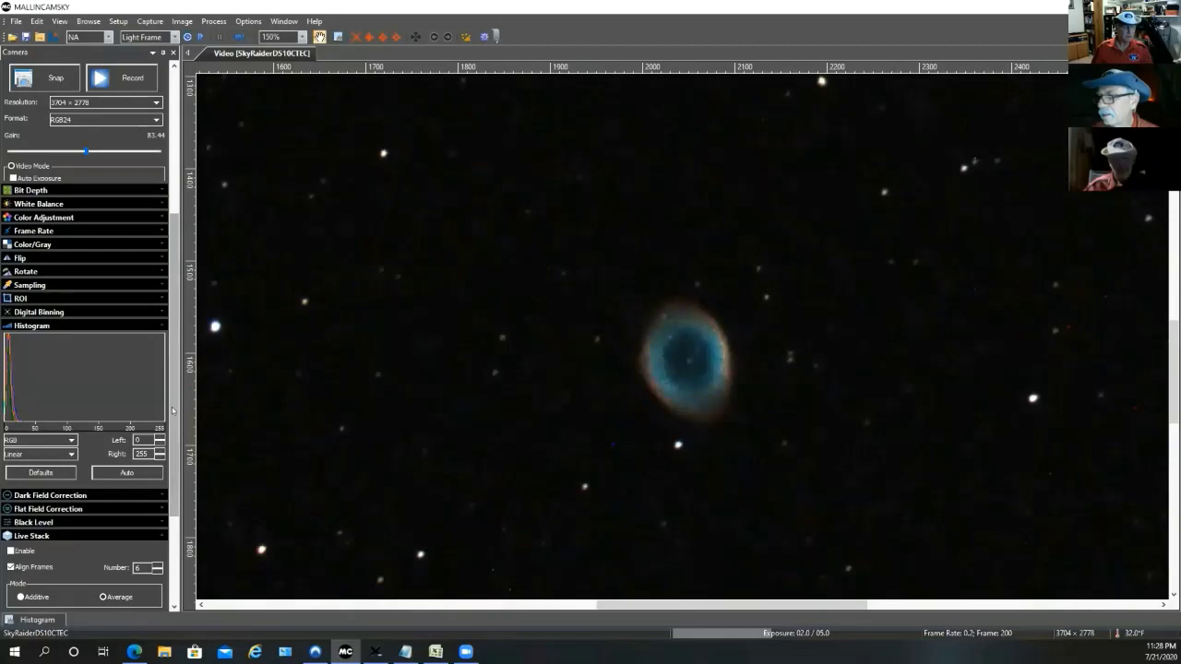
{"action": "scroll", "coordinate": [14, 491], "scroll_direction": "down", "scroll_amount": 3}
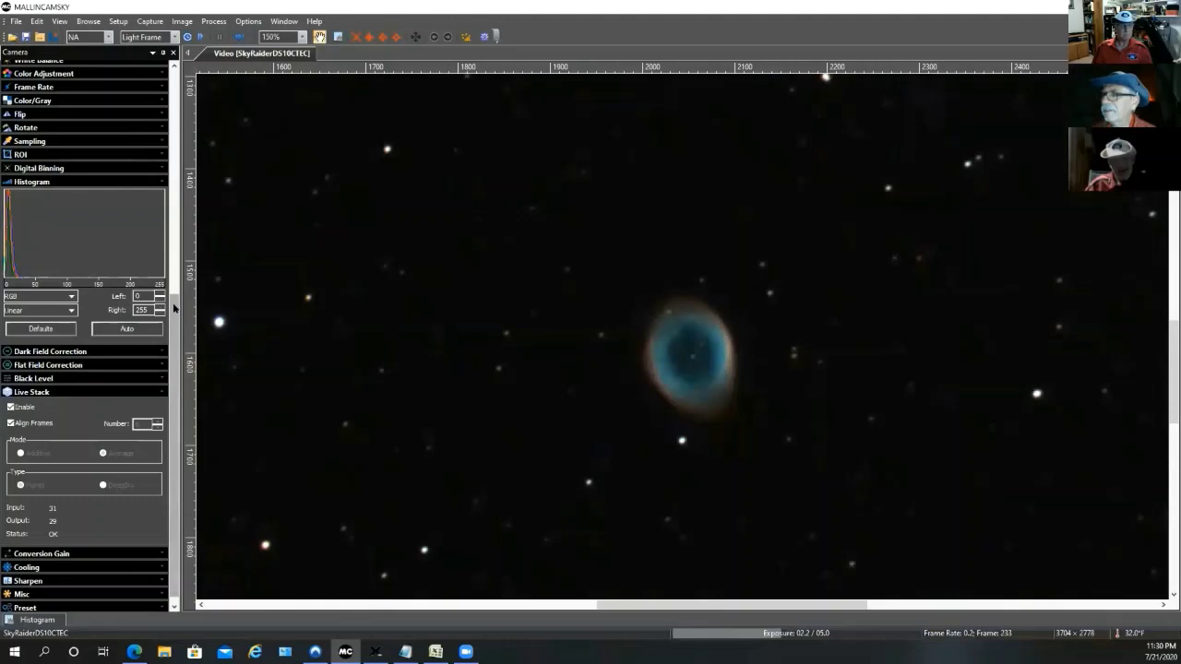
Snap a still of the stacked Ring Nebula, creating image 0001.
{"action": "left_click_drag", "start_coordinate": [175, 304], "coordinate": [174, 62]}
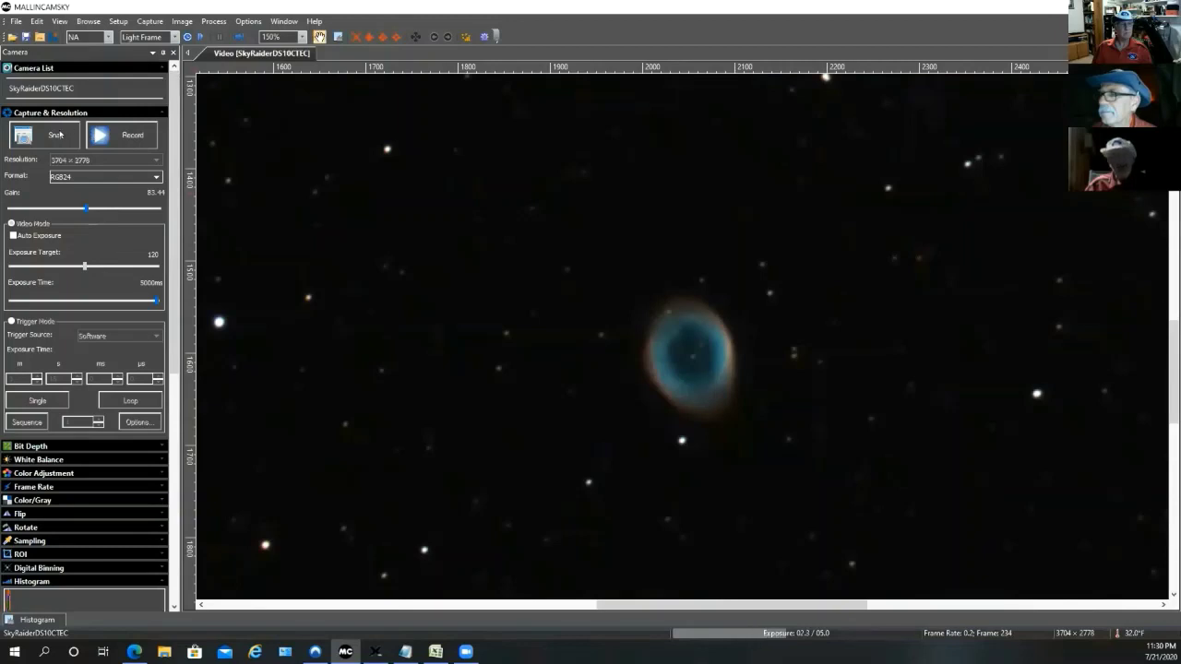
{"action": "left_click", "coordinate": [59, 135]}
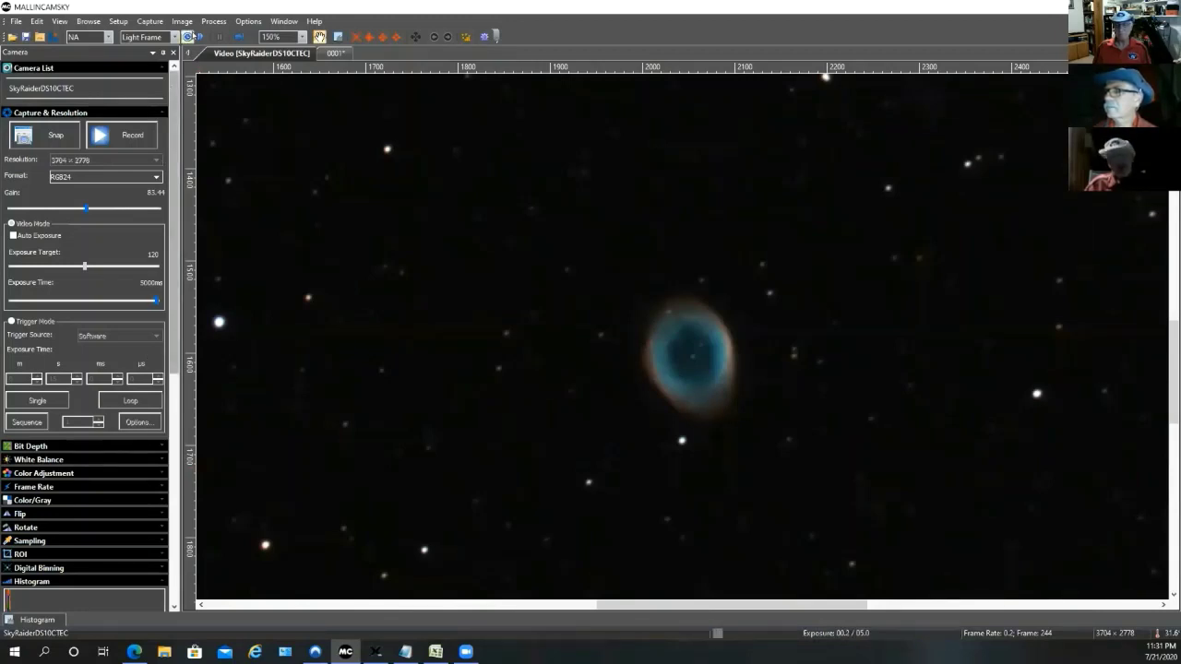
{"action": "left_click", "coordinate": [187, 37]}
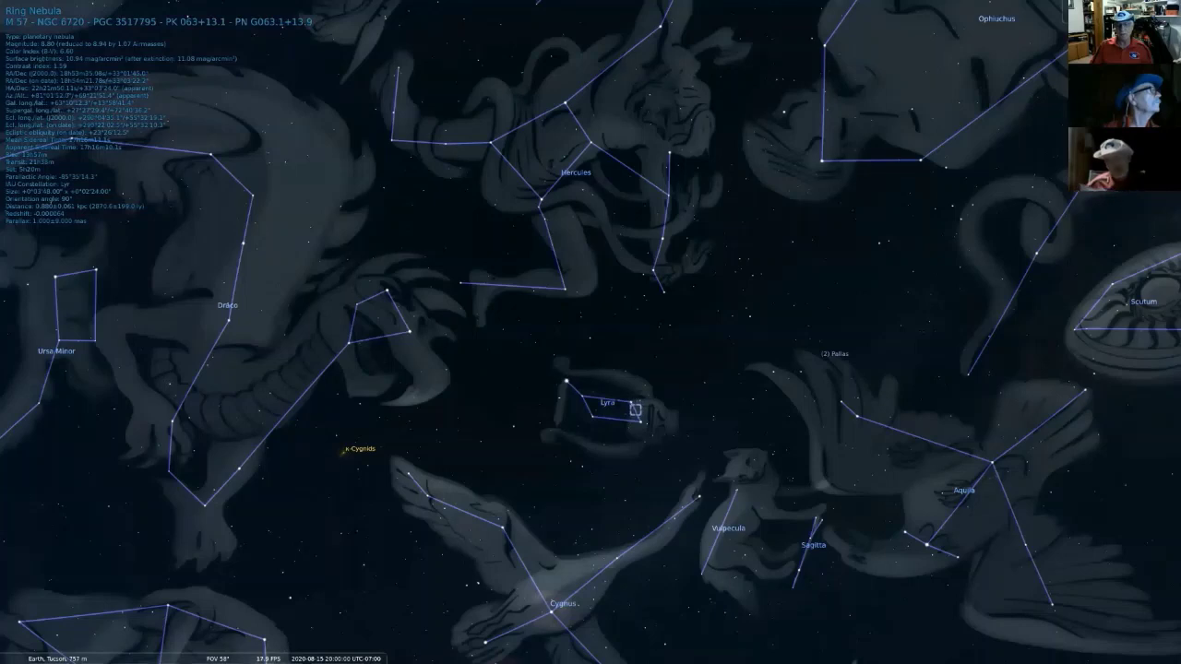
{"action": "key", "text": "Page_Up"}
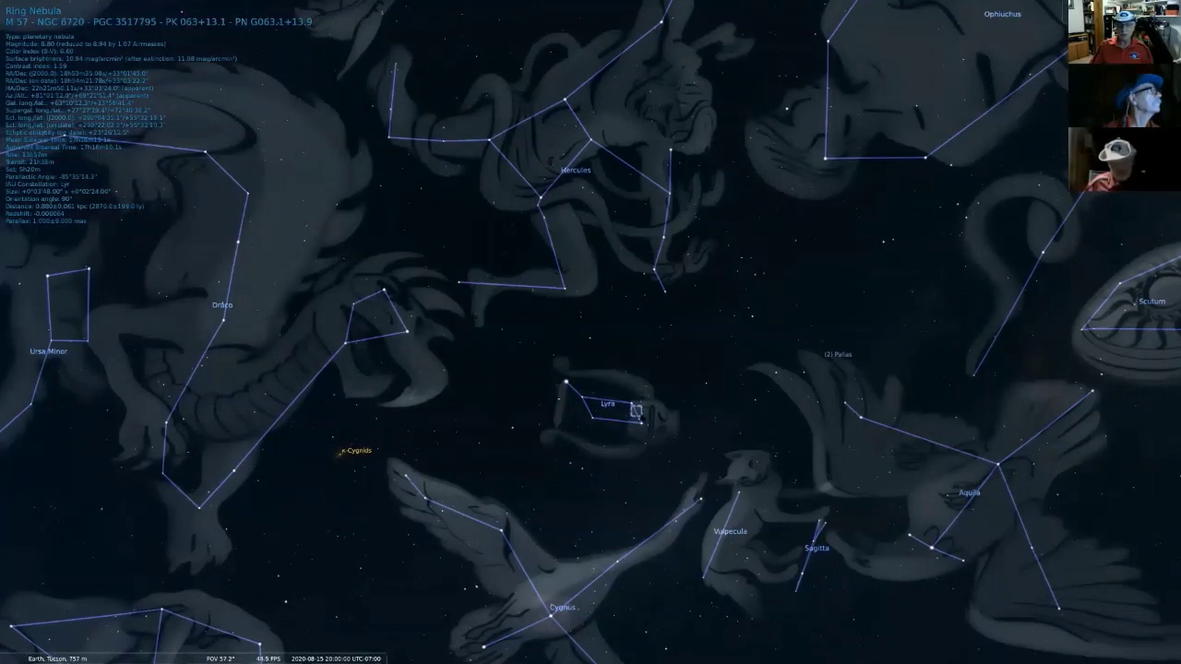
{"action": "key", "text": "slash"}
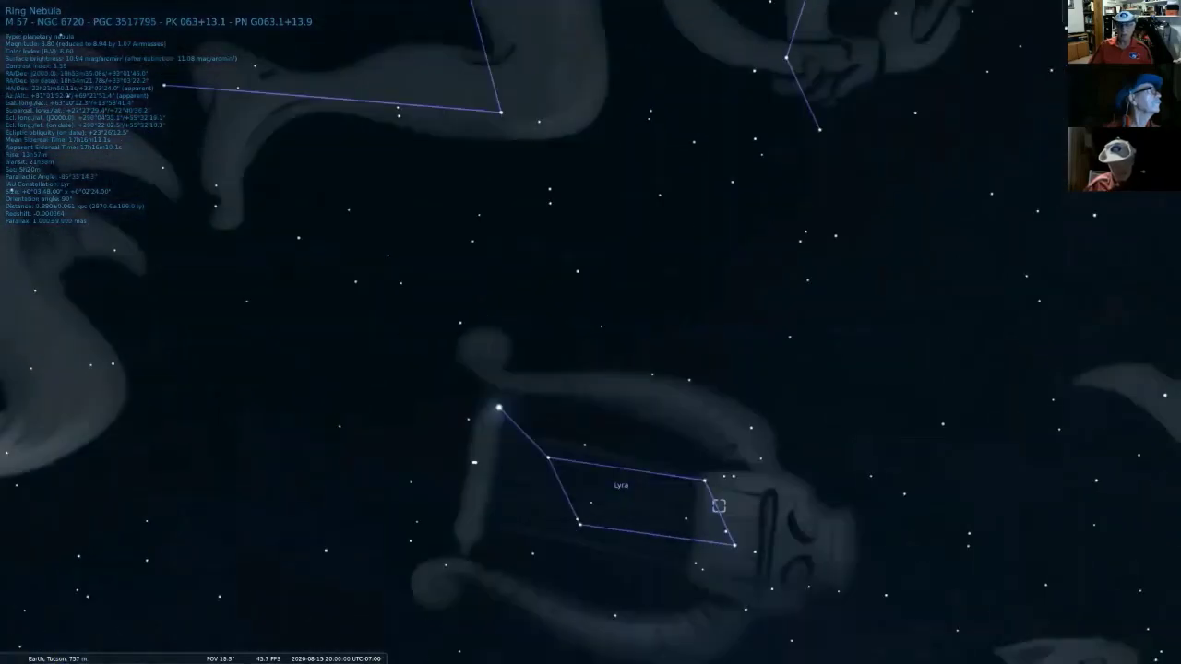
{"action": "scroll", "coordinate": [570, 379], "scroll_direction": "up", "scroll_amount": 2}
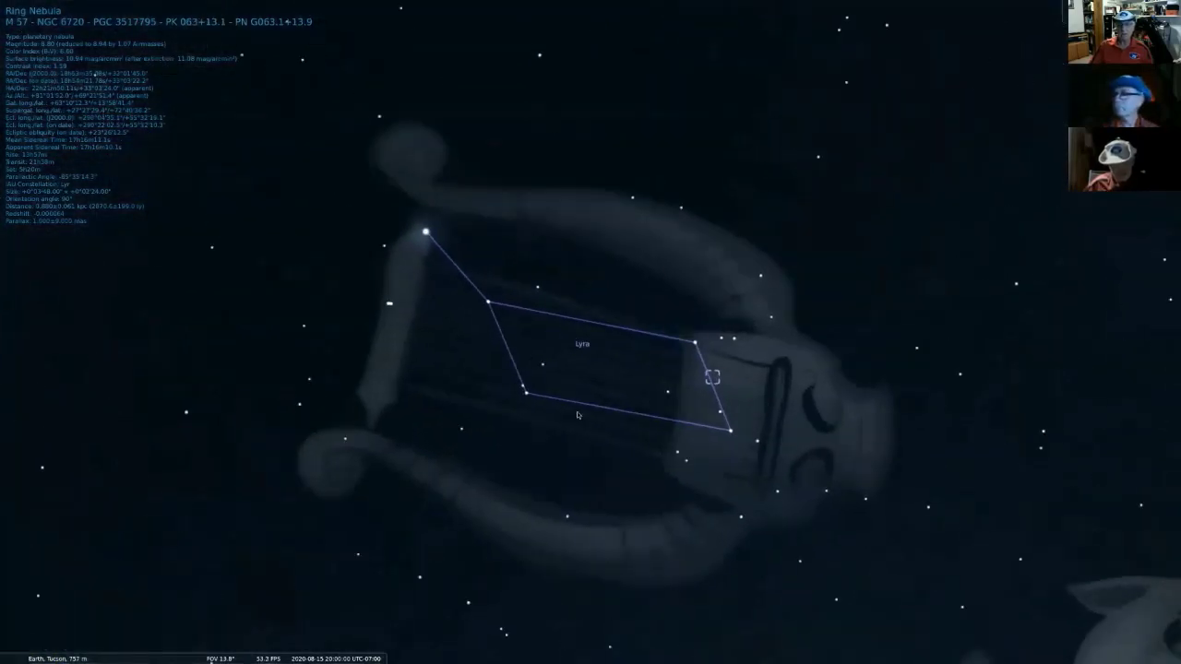
{"action": "scroll", "coordinate": [569, 378], "scroll_direction": "up", "scroll_amount": 2}
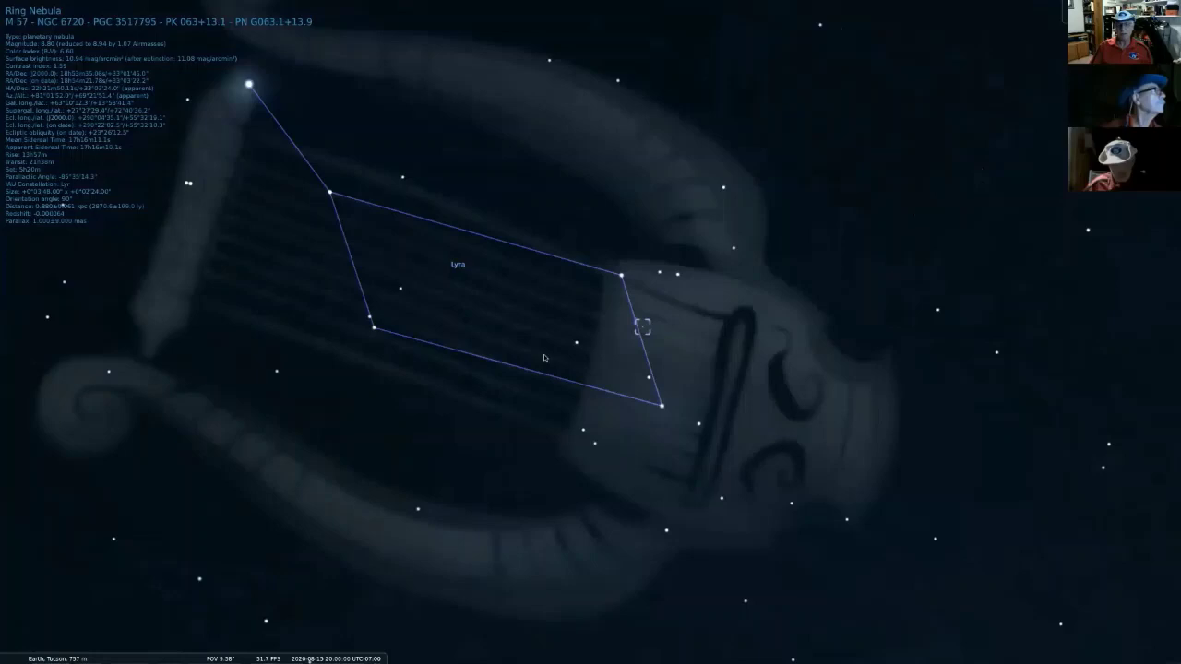
{"action": "scroll", "coordinate": [796, 353], "scroll_direction": "up", "scroll_amount": 3}
{"action": "scroll", "coordinate": [670, 351], "scroll_direction": "up", "scroll_amount": 3}
{"action": "scroll", "coordinate": [628, 351], "scroll_direction": "up", "scroll_amount": 2}
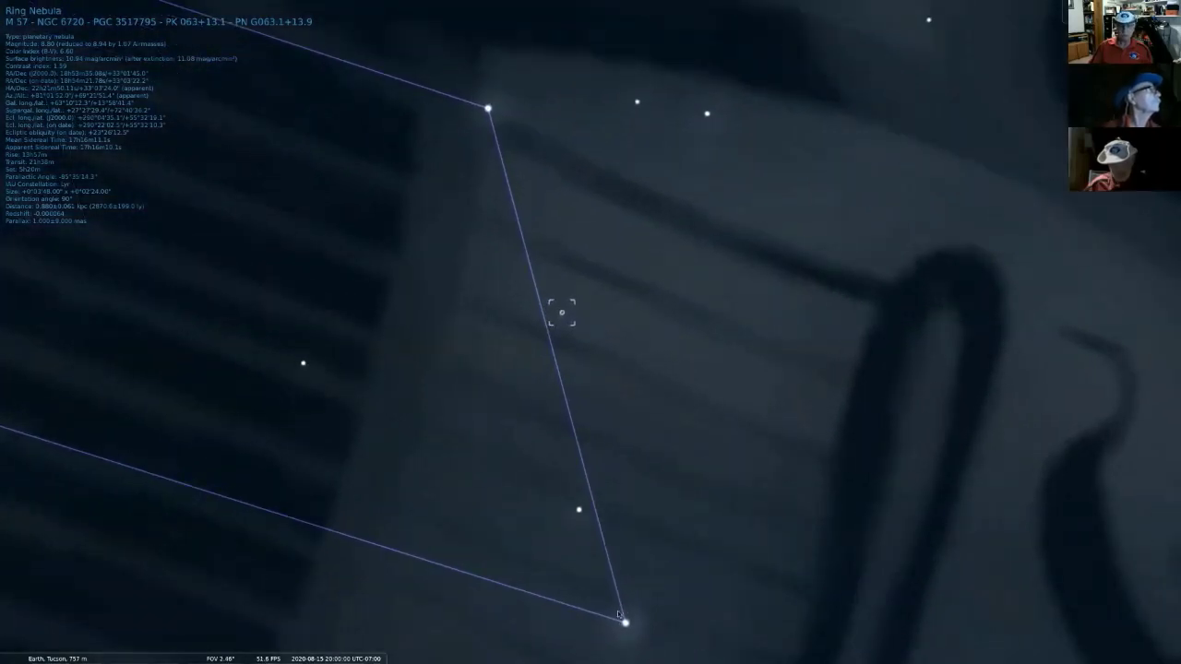
{"action": "scroll", "coordinate": [528, 361], "scroll_direction": "up", "scroll_amount": 4}
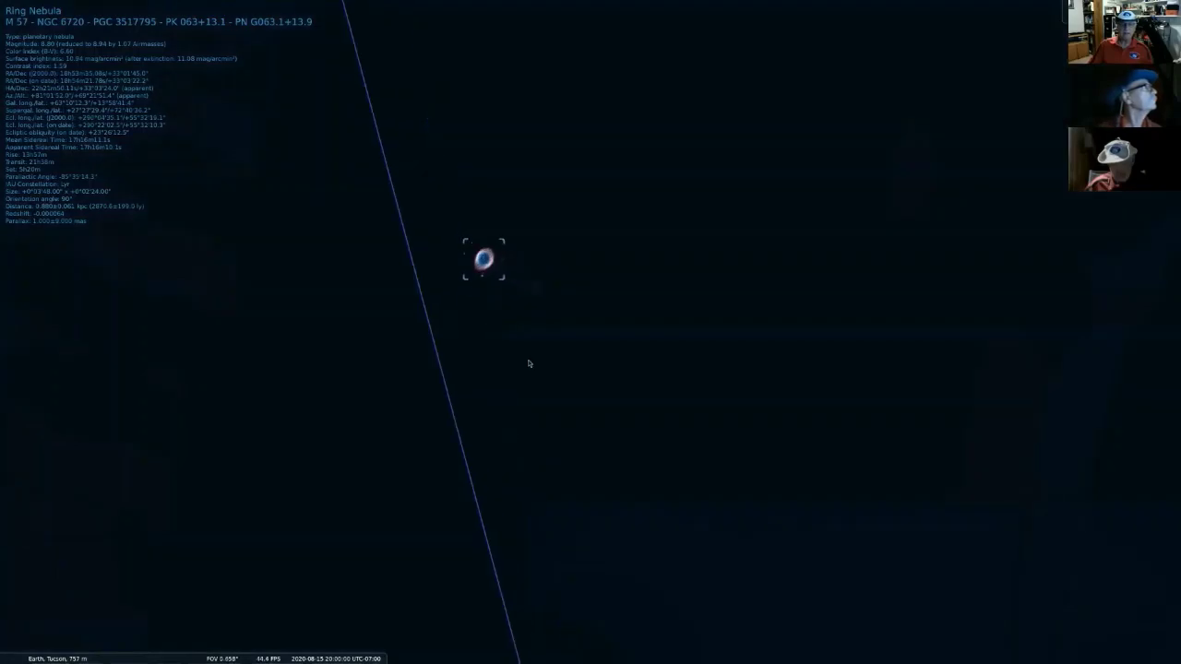
{"action": "scroll", "coordinate": [529, 364], "scroll_direction": "down", "scroll_amount": 4}
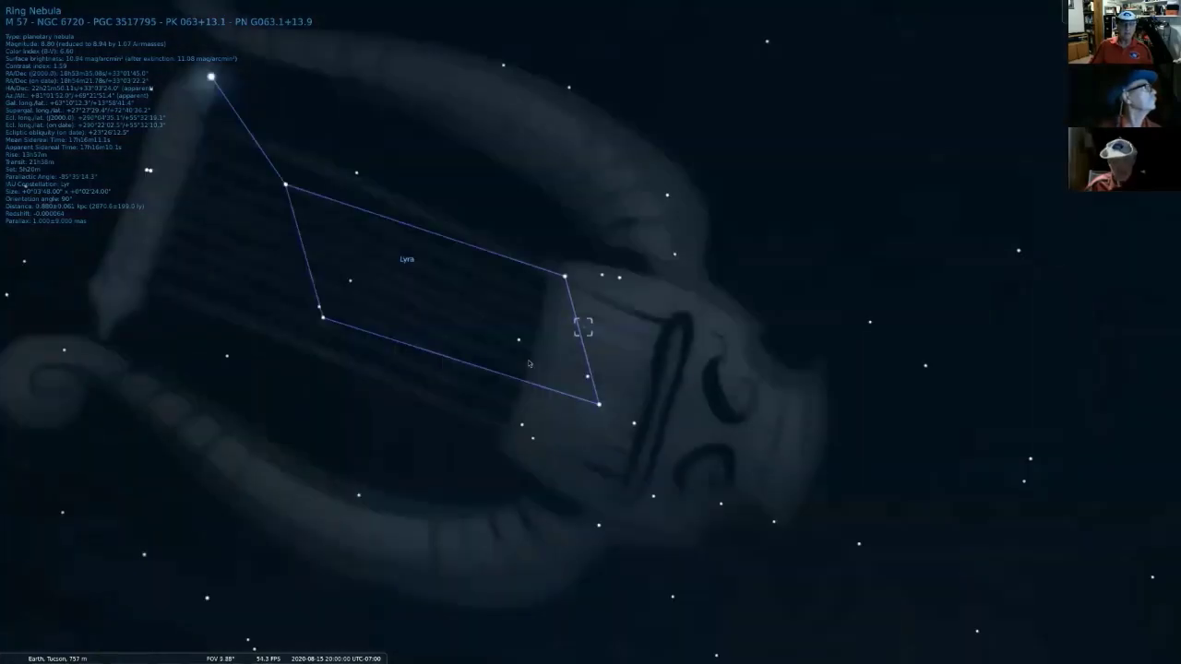
{"action": "scroll", "coordinate": [528, 364], "scroll_direction": "down", "scroll_amount": 3}
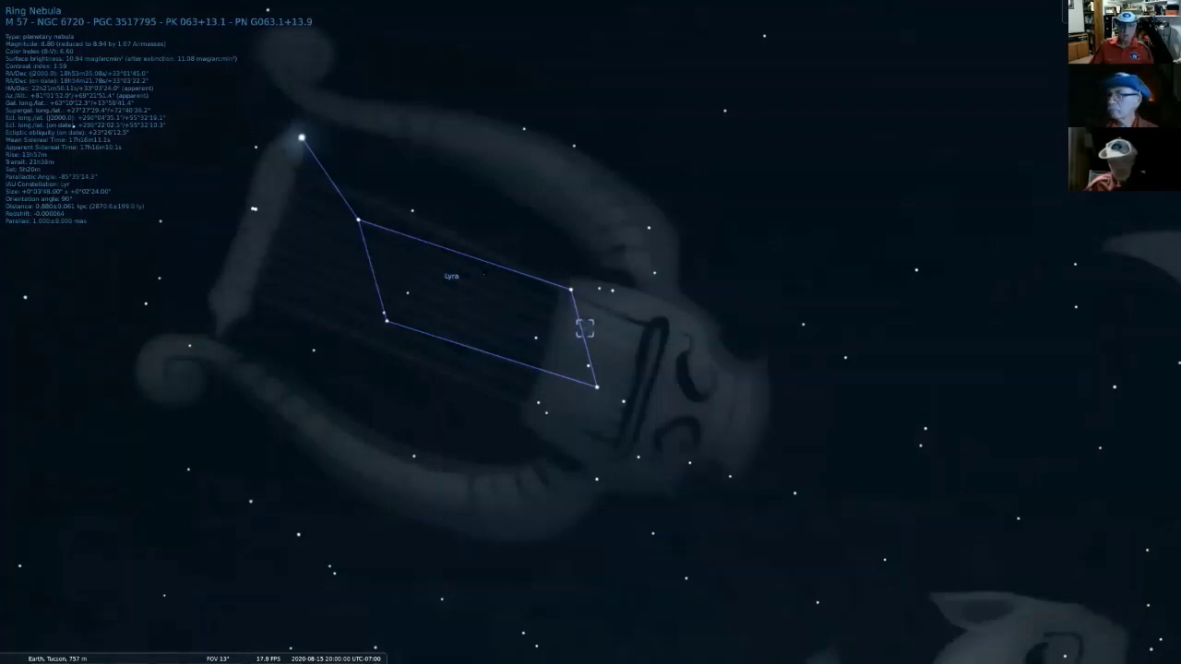
{"action": "scroll", "coordinate": [585, 329], "scroll_direction": "down", "scroll_amount": 3}
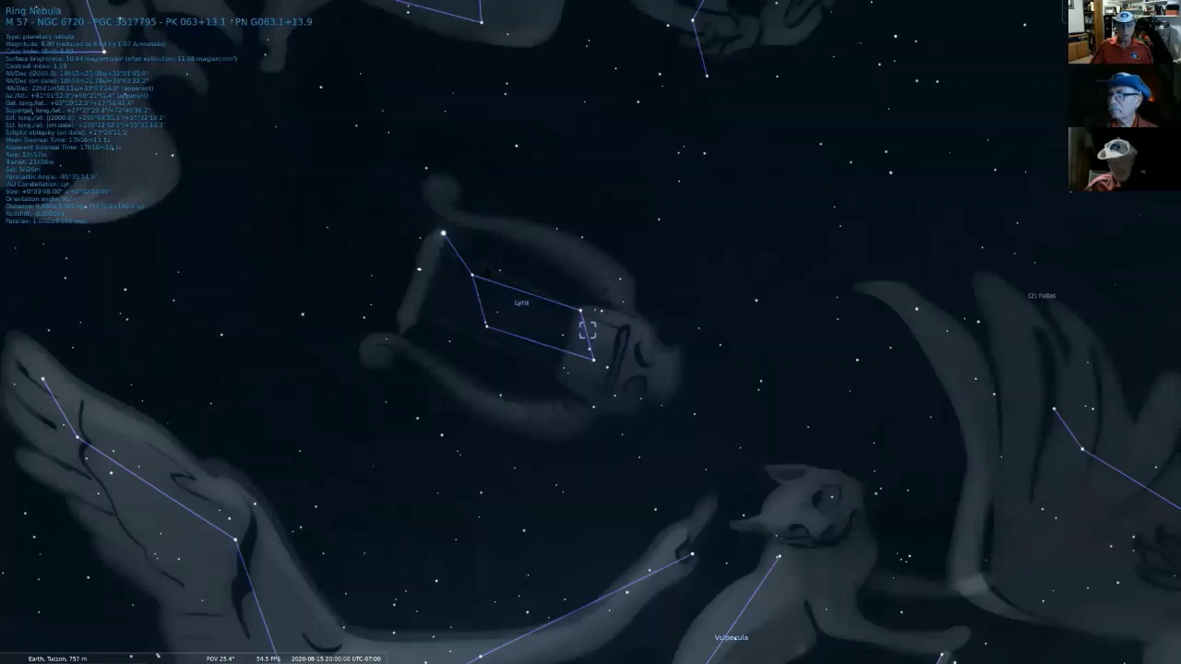
{"action": "scroll", "coordinate": [591, 332], "scroll_direction": "down", "scroll_amount": 3}
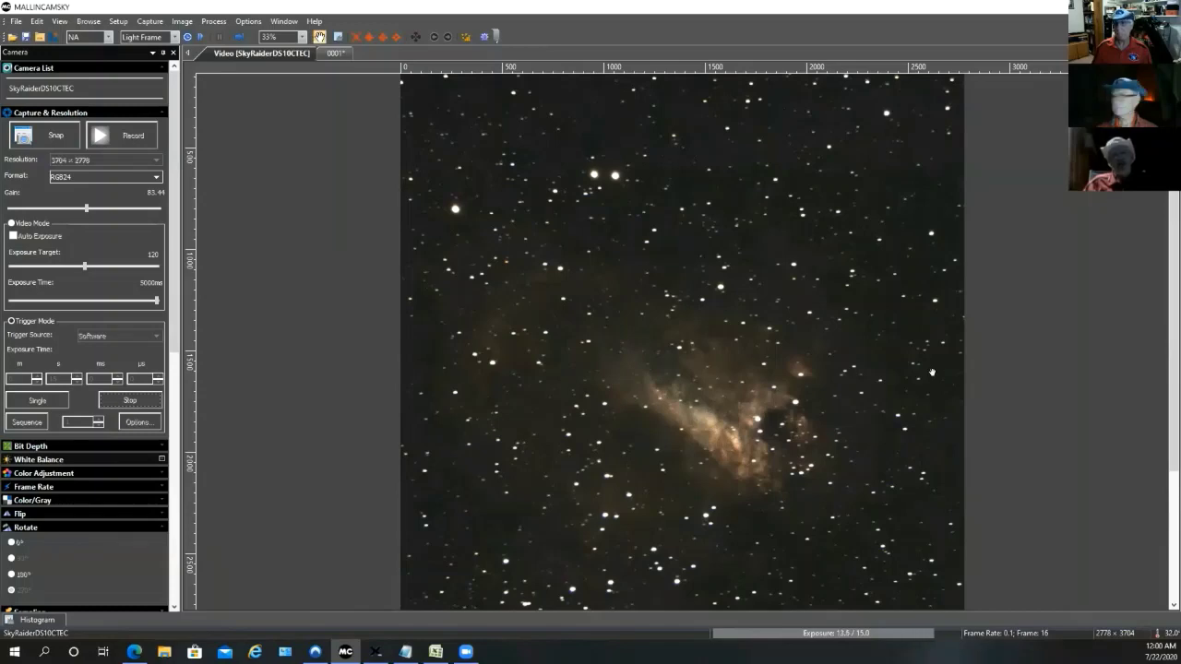
Zoom the Swan Nebula image to 50%.
{"action": "scroll", "coordinate": [947, 411], "scroll_direction": "up", "scroll_amount": 1}
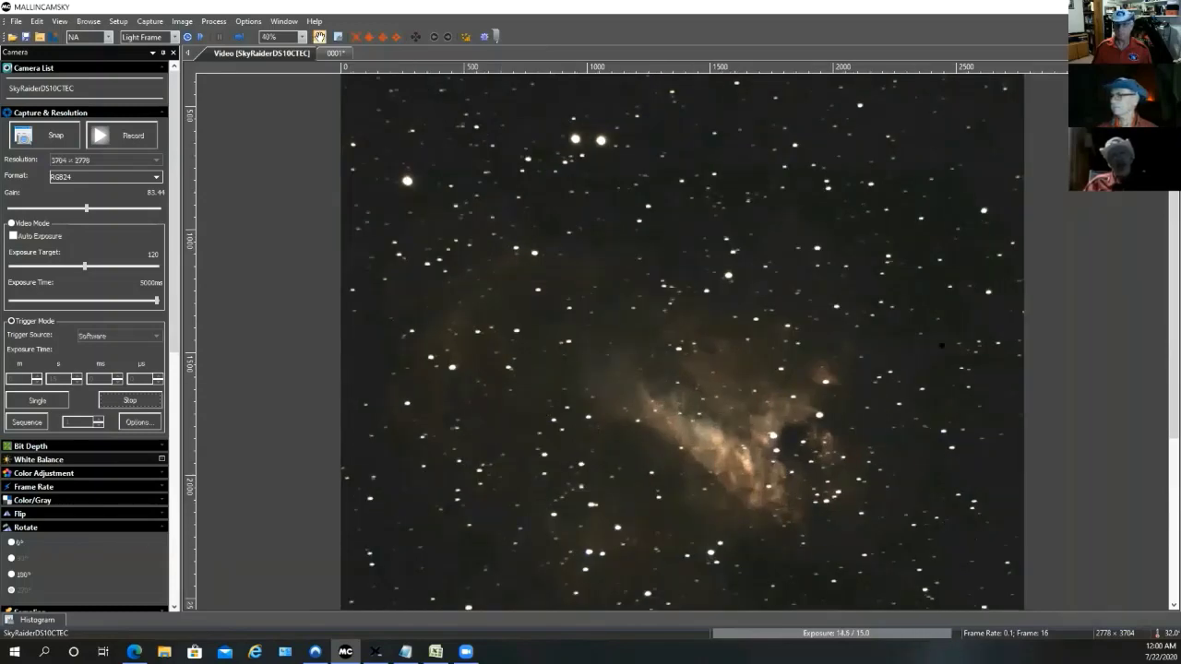
{"action": "scroll", "coordinate": [941, 346], "scroll_direction": "up", "scroll_amount": 1}
{"action": "scroll", "coordinate": [1089, 305], "scroll_direction": "down", "scroll_amount": 2}
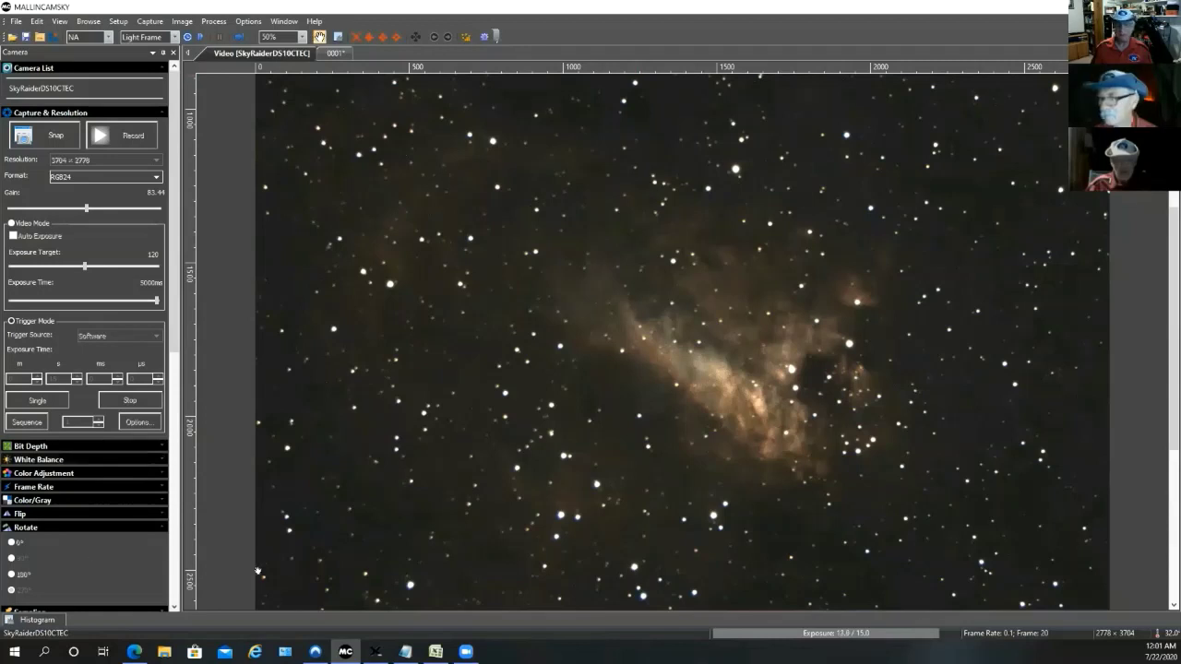
Stop the timed trigger exposures and switch the camera to Video Mode.
{"action": "left_click", "coordinate": [115, 397]}
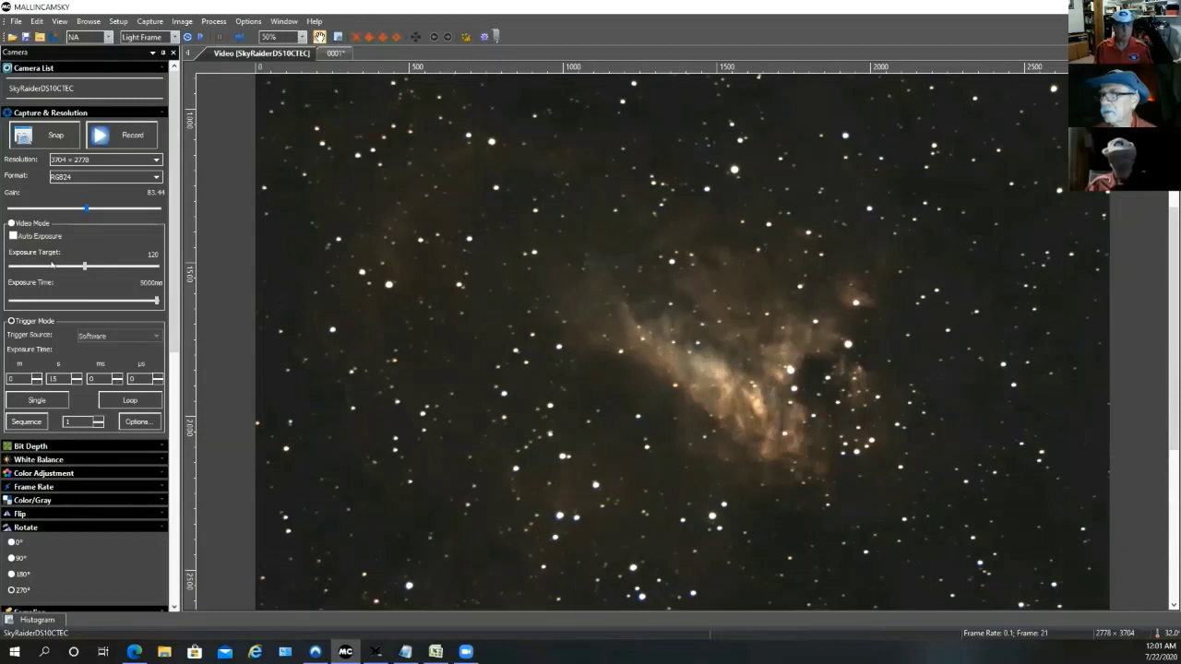
{"action": "left_click", "coordinate": [10, 223]}
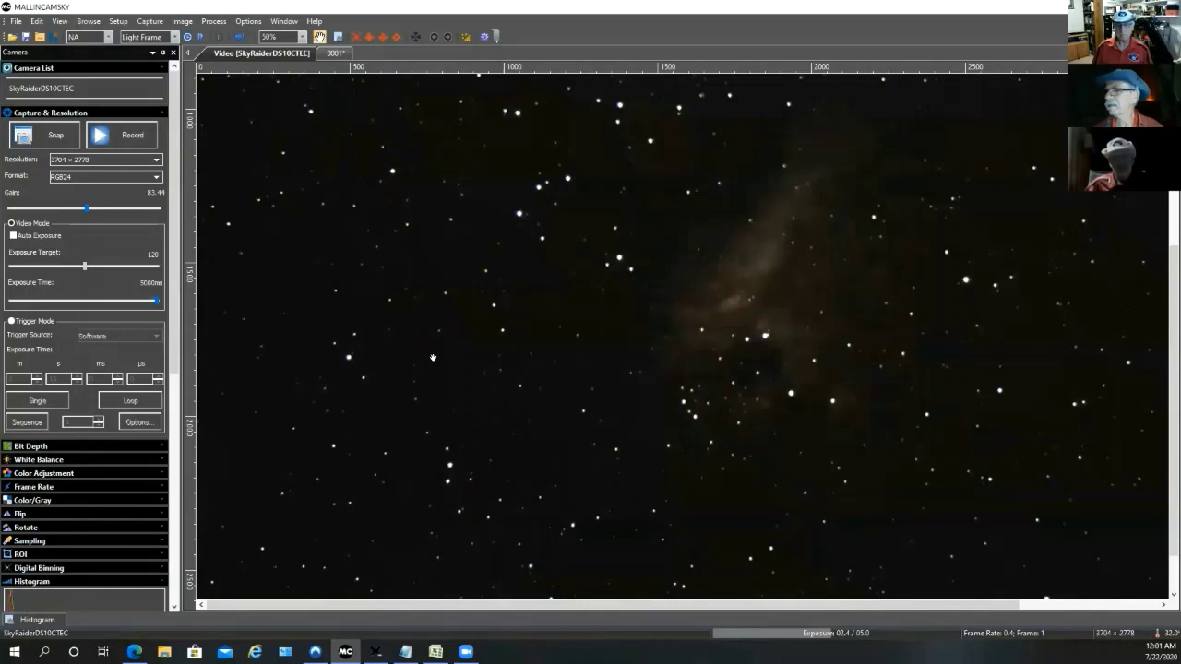
{"action": "scroll", "coordinate": [433, 357], "scroll_direction": "down", "scroll_amount": 1}
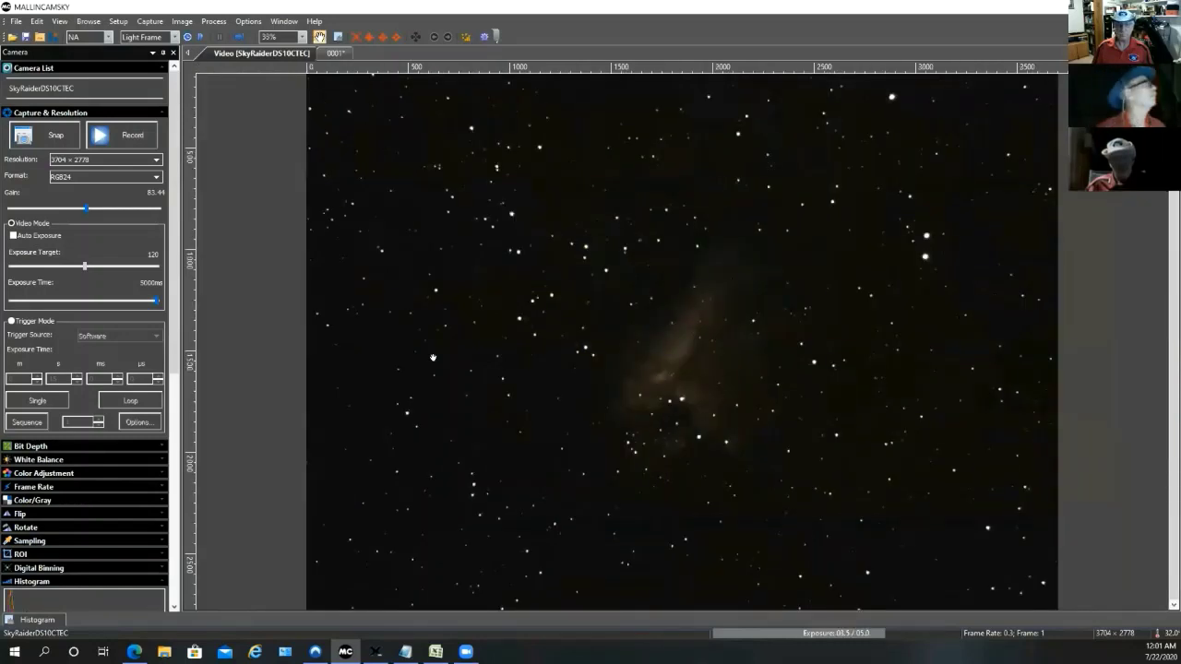
{"action": "scroll", "coordinate": [432, 357], "scroll_direction": "down", "scroll_amount": 1}
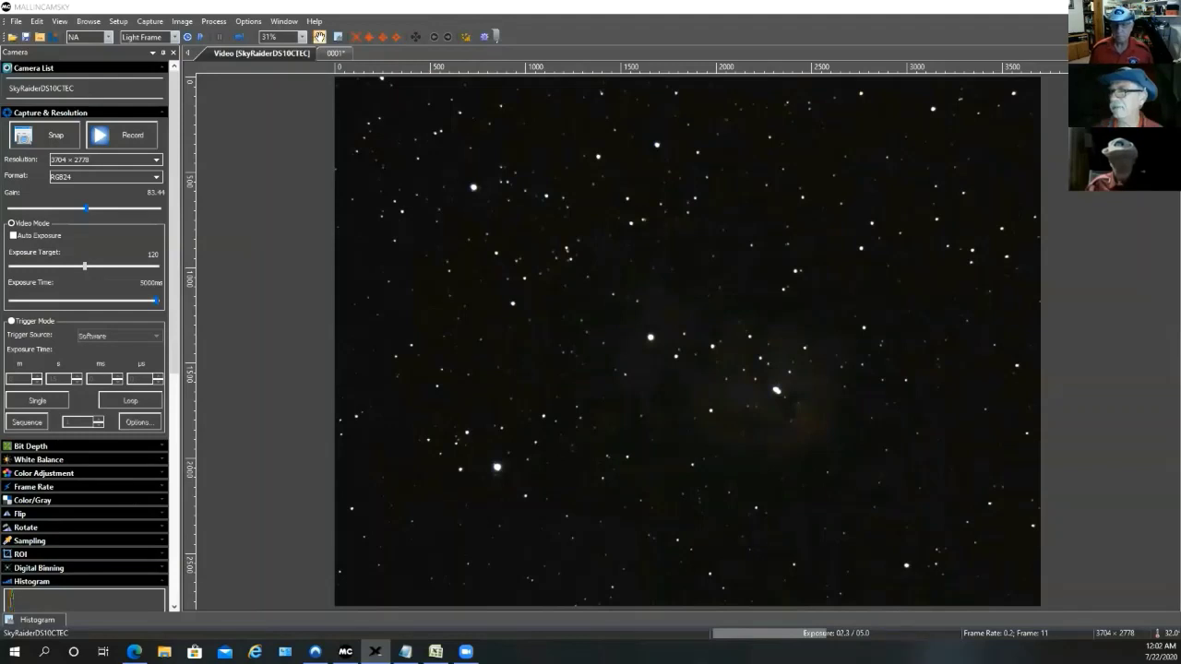
Switch to Trigger Mode and loop 20-second exposures of the Trifid Nebula.
{"action": "left_click", "coordinate": [11, 321]}
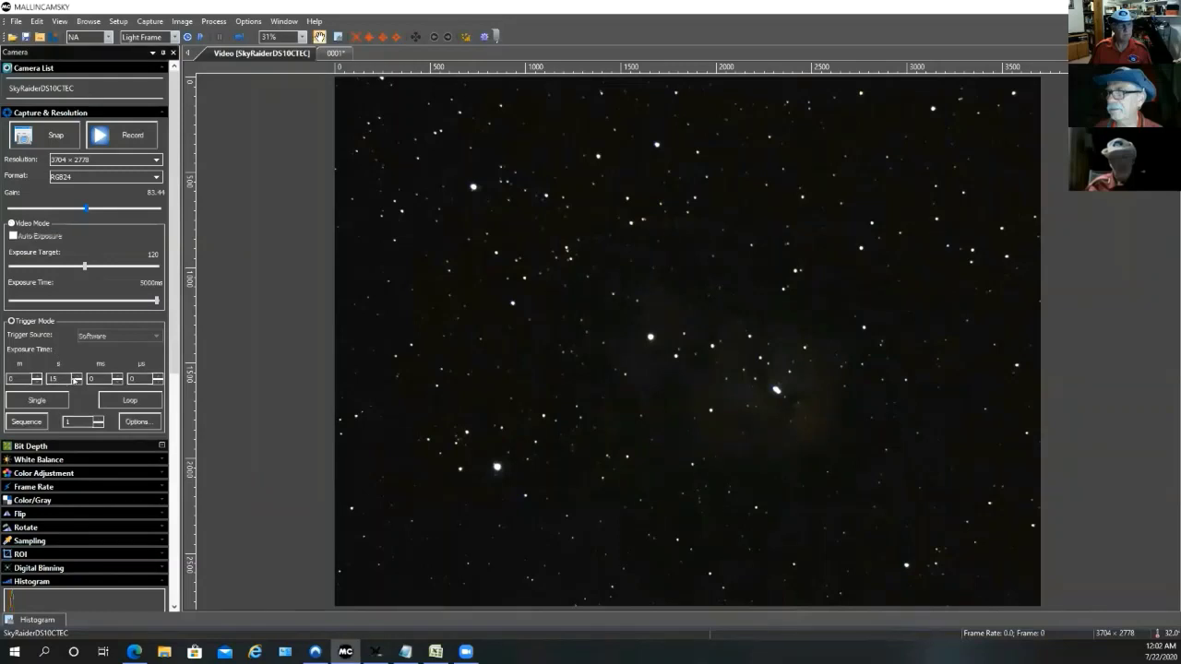
{"action": "left_click", "coordinate": [77, 377]}
{"action": "left_click", "coordinate": [130, 400]}
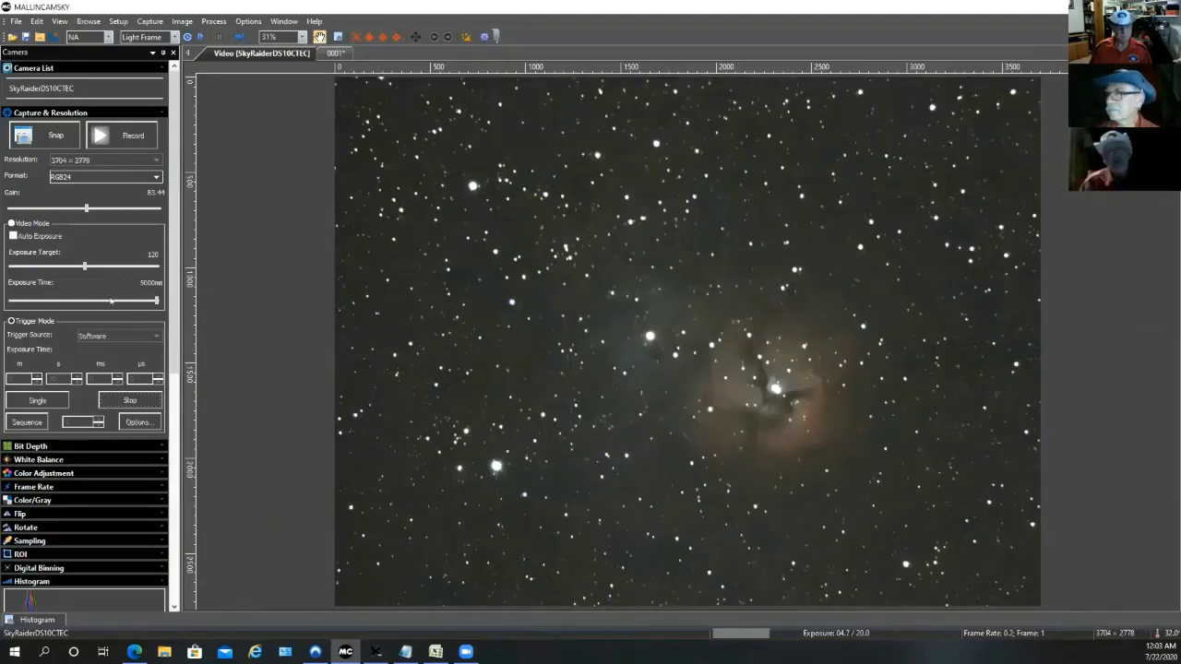
Stop the loop and restart it with 30-second exposures.
{"action": "left_click", "coordinate": [126, 400]}
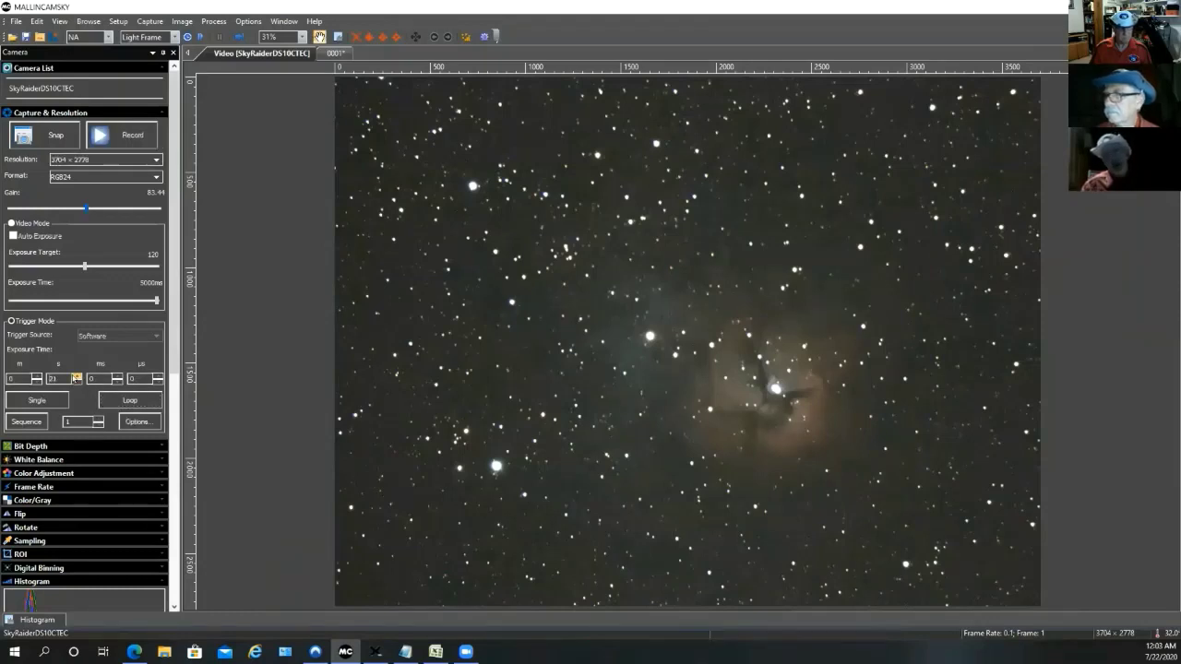
{"action": "left_click", "coordinate": [76, 376]}
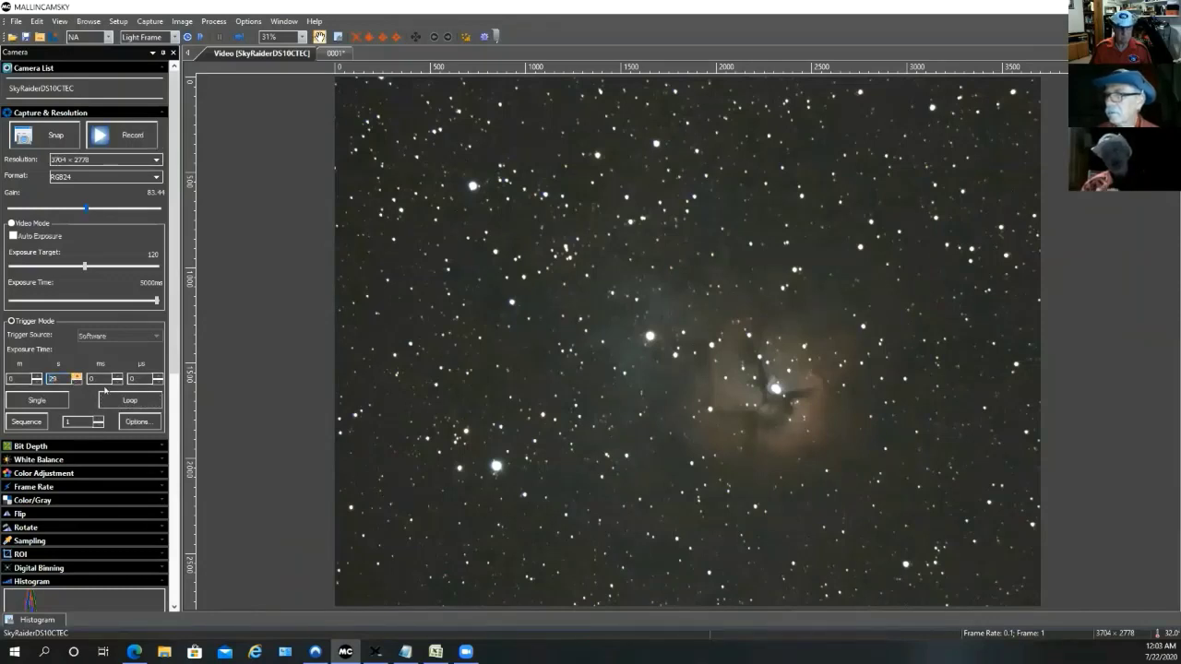
{"action": "left_click", "coordinate": [158, 401]}
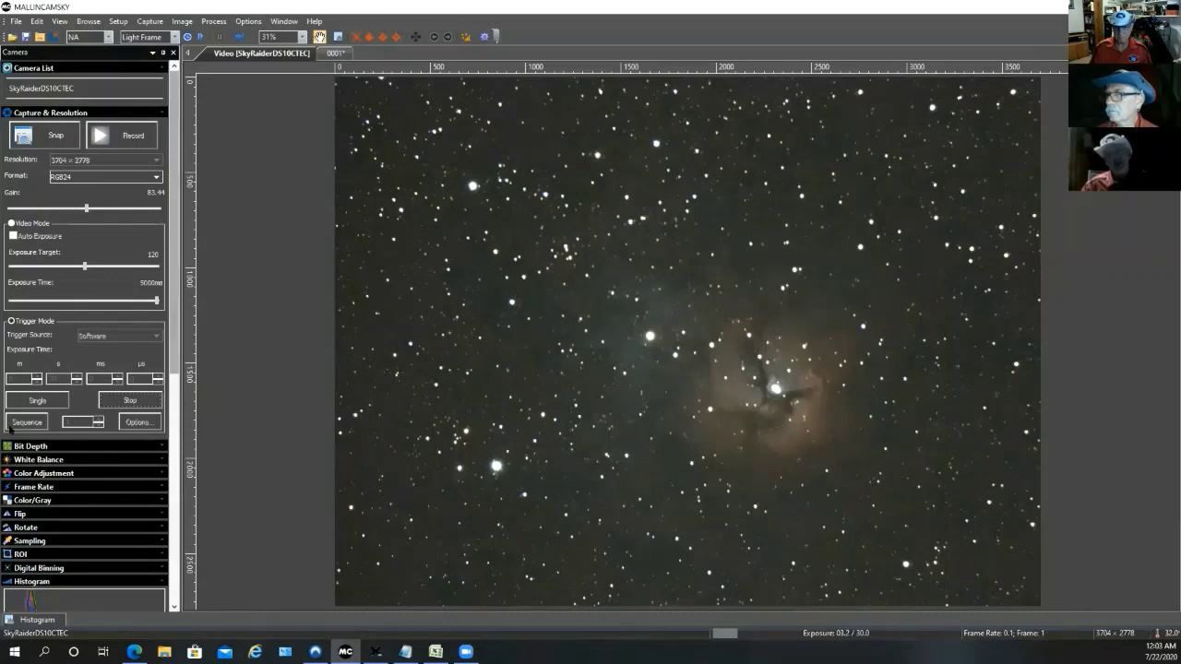
Bring the Histogram section into view and zoom the Trifid Nebula to 50%.
{"action": "scroll", "coordinate": [6, 417], "scroll_direction": "down", "scroll_amount": 1}
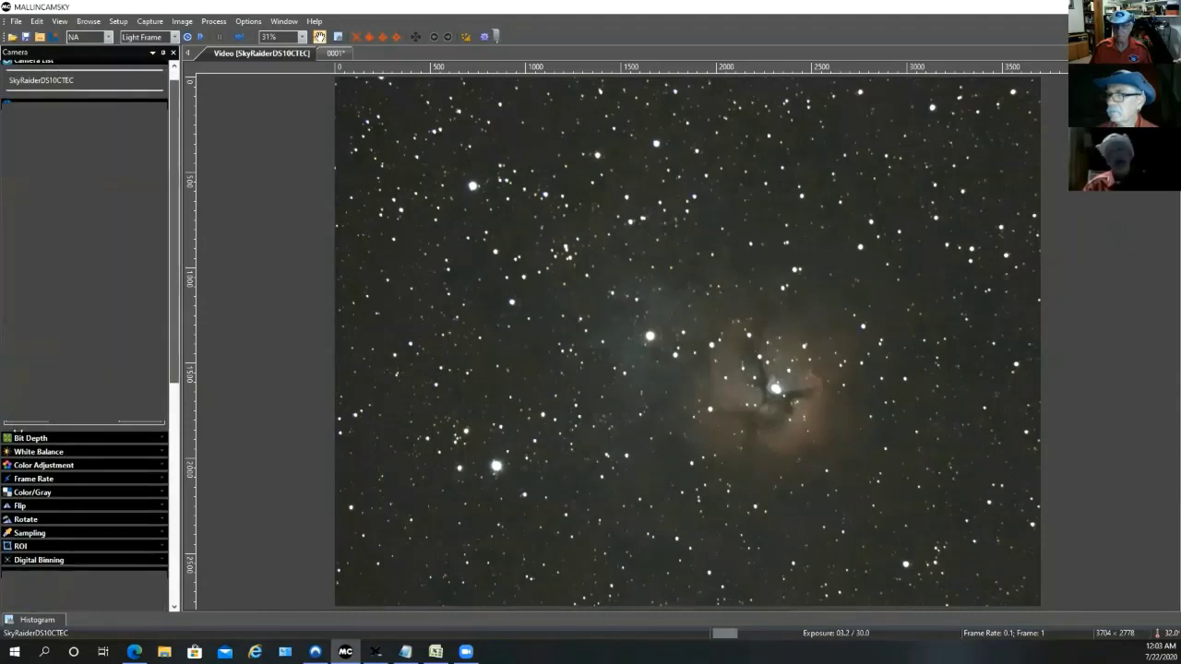
{"action": "left_click", "coordinate": [176, 420]}
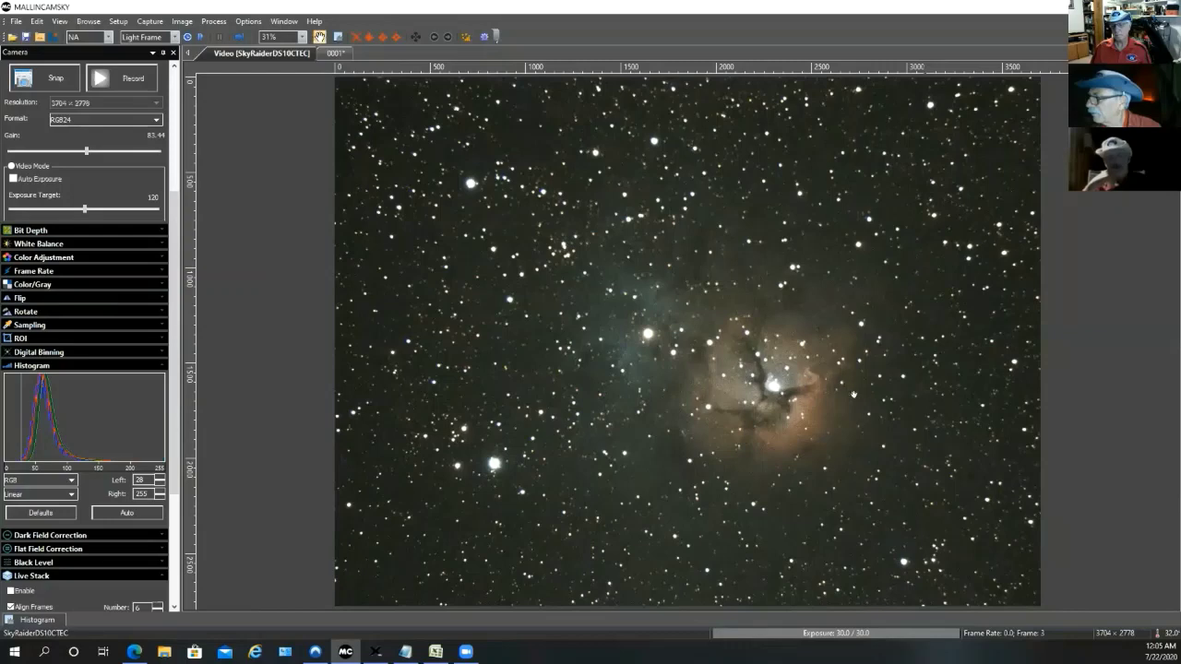
{"action": "scroll", "coordinate": [868, 377], "scroll_direction": "up", "scroll_amount": 2}
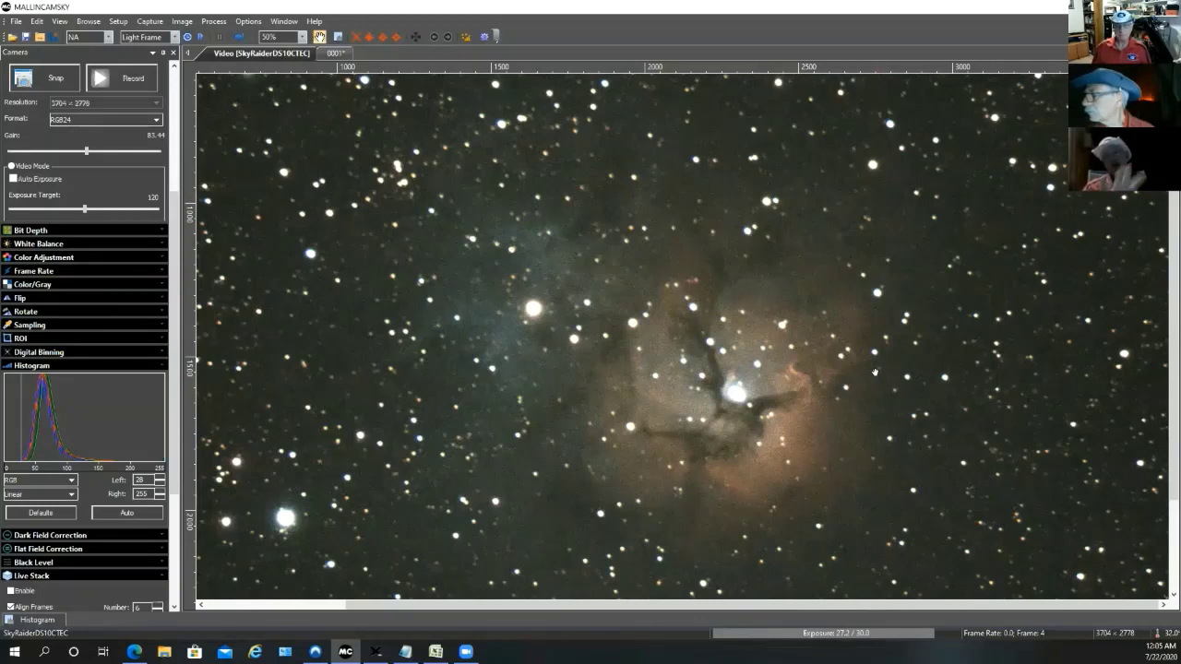
Zoom the Trifid Nebula view out from 50% to 40%.
{"action": "scroll", "coordinate": [875, 372], "scroll_direction": "down", "scroll_amount": 1}
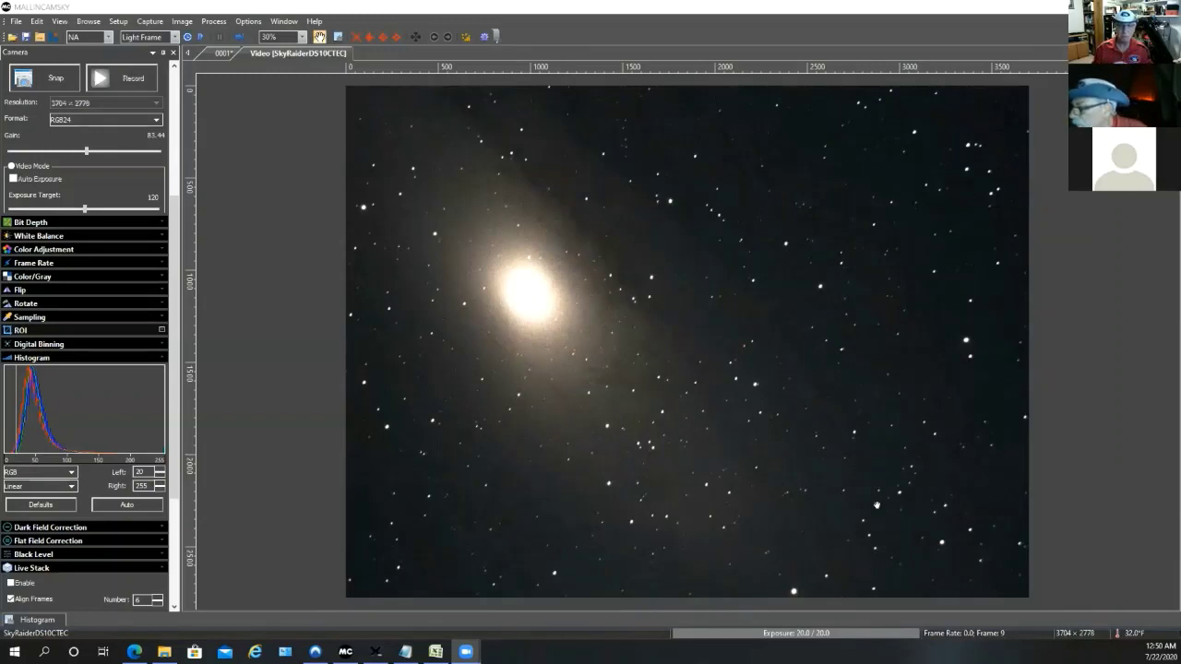
Zoom the Andromeda Galaxy view in from 30% to 40%.
{"action": "scroll", "coordinate": [877, 505], "scroll_direction": "up", "scroll_amount": 1}
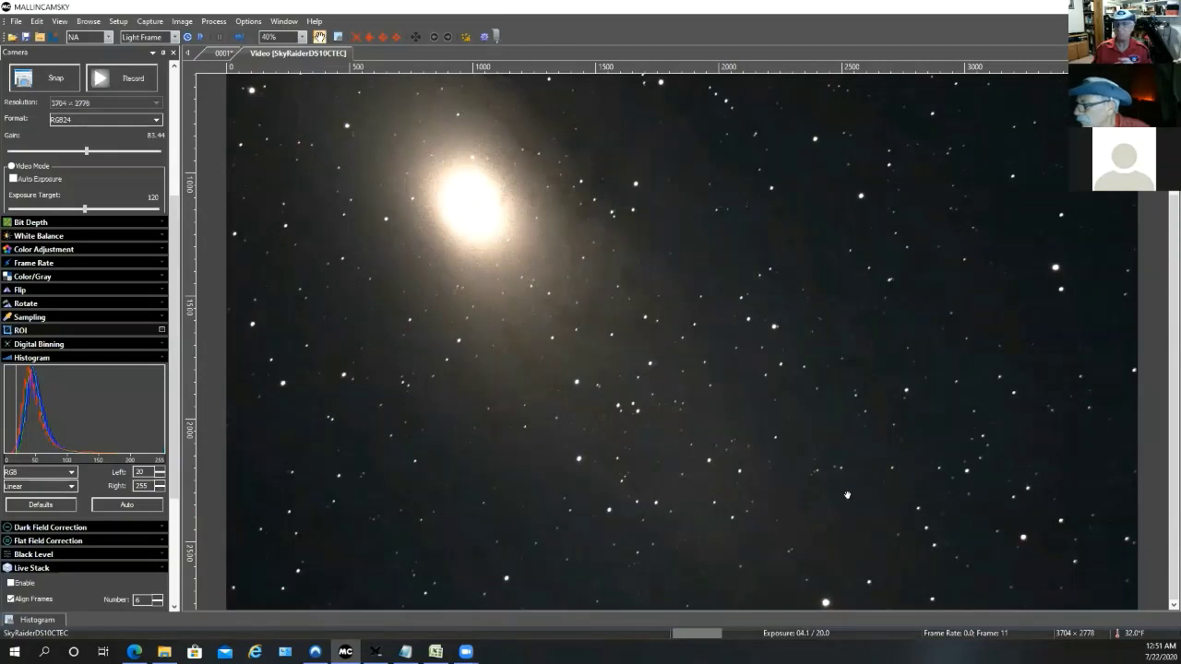
Zoom the Andromeda Galaxy live view out from 40% to 30% so the whole frame fits.
{"action": "scroll", "coordinate": [877, 371], "scroll_direction": "down", "scroll_amount": 1}
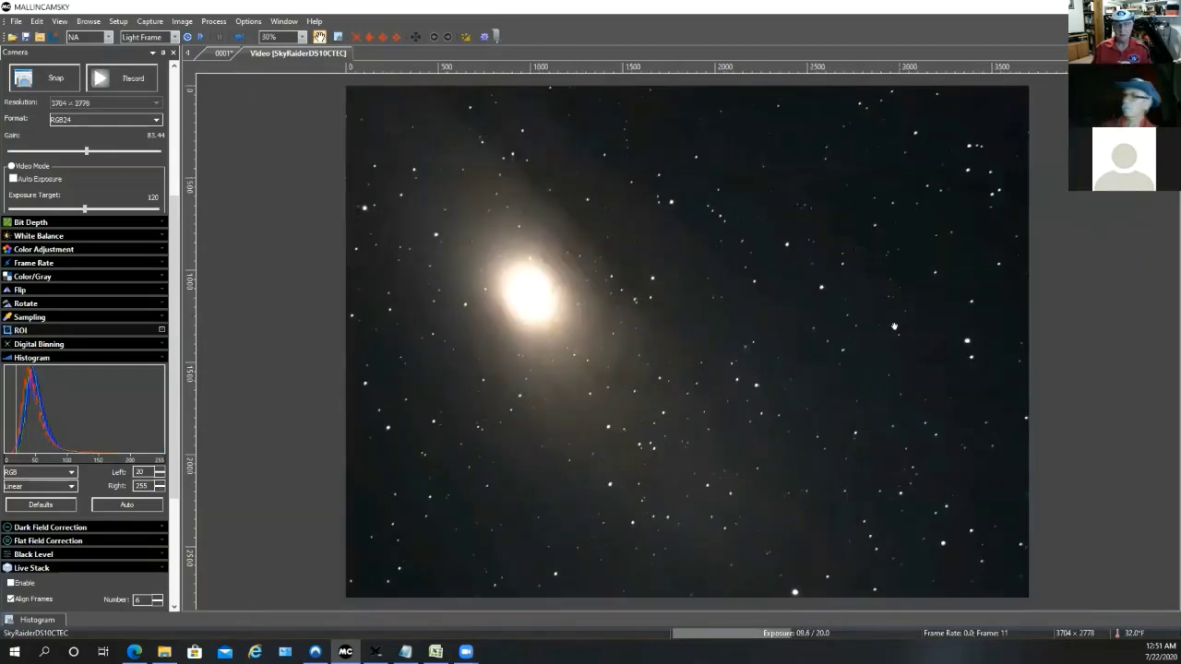